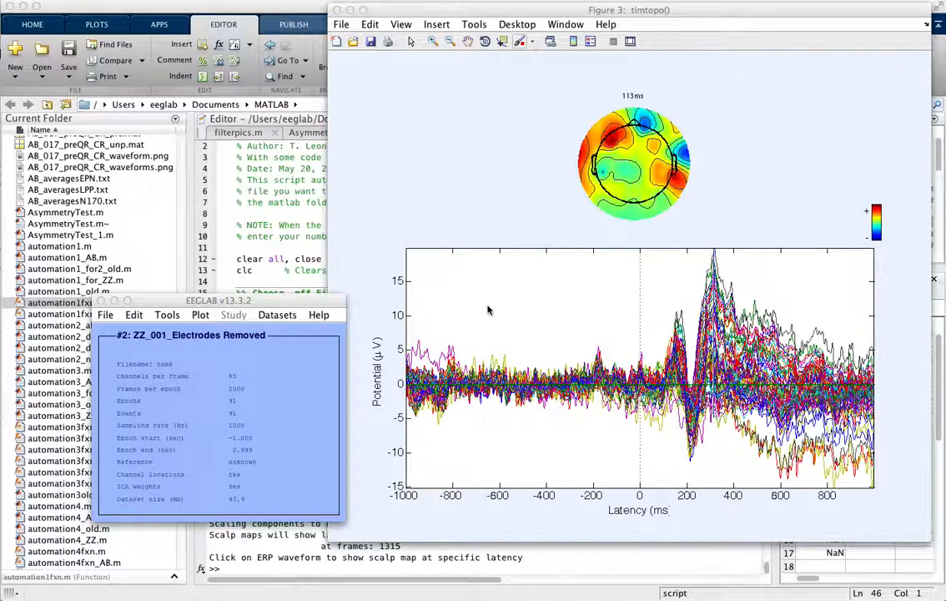
Step: Make dataset #1, ZZ_001_filt3 epochs pruned, the active dataset
left_click(277, 314)
left_click(287, 331)
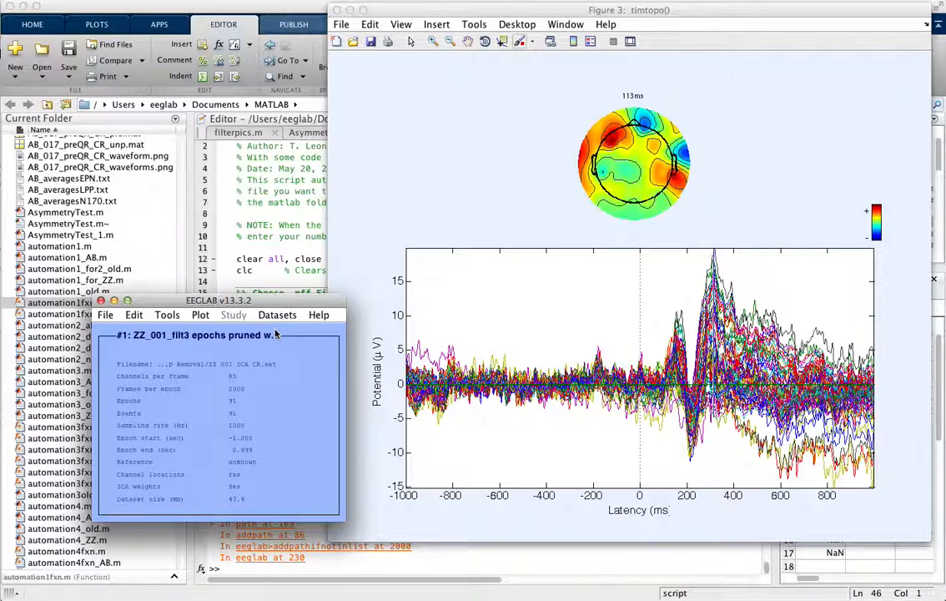
Step: Draw the channel ERPs with scalp maps in Figure 4 and enlarge the figure
left_click(200, 315)
mouse_move(242, 402)
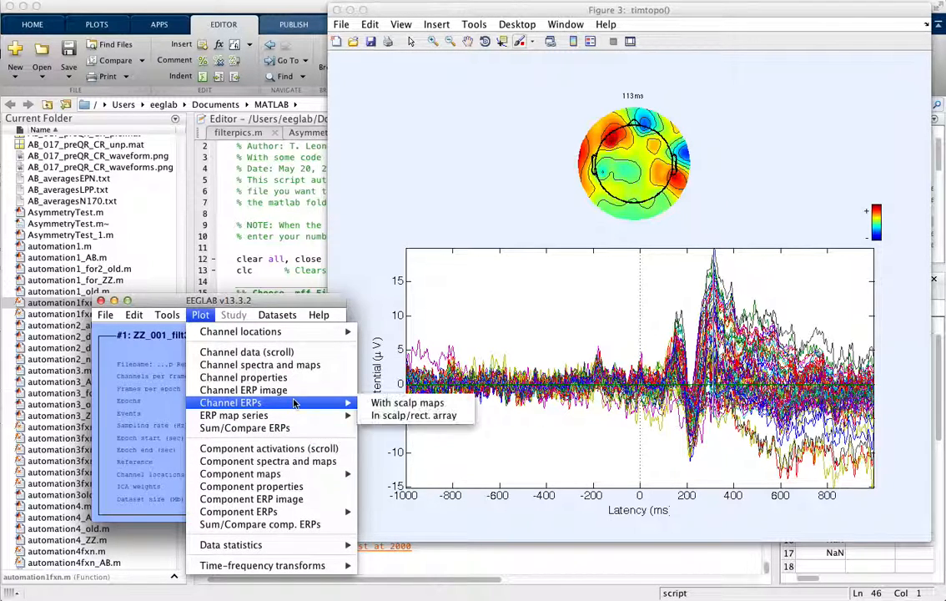
left_click(407, 402)
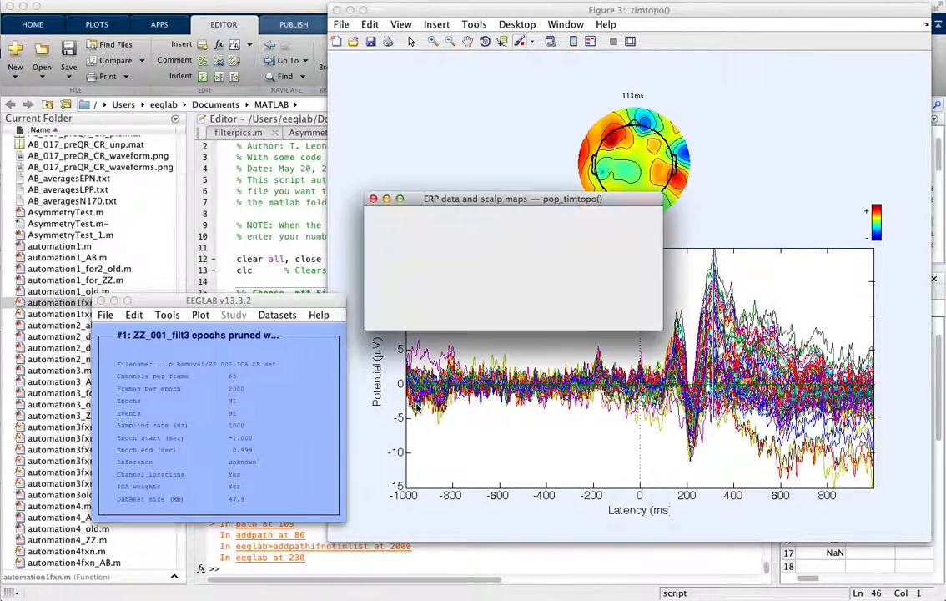
left_click(624, 310)
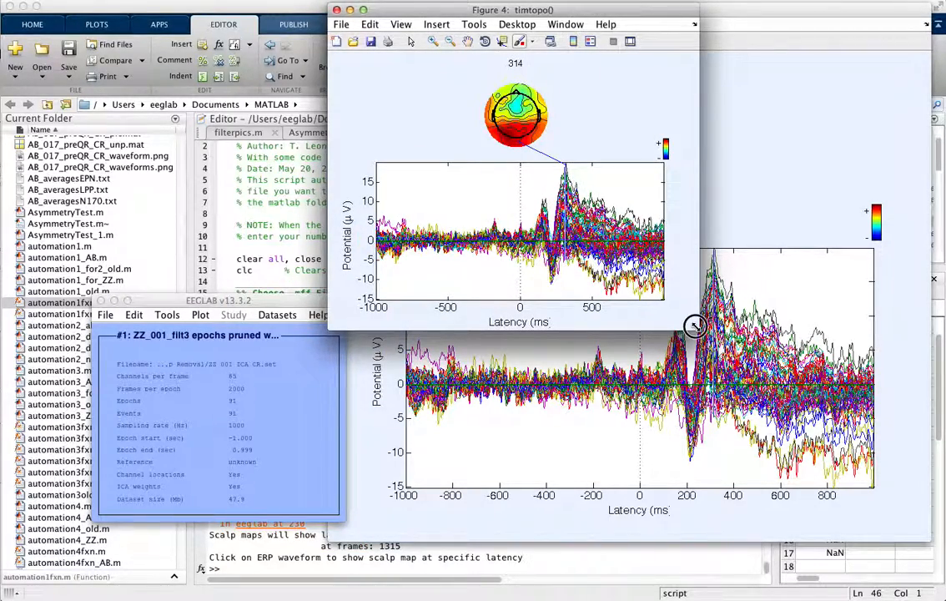
mouse_move(694, 331)
left_mouse_down()
mouse_move(837, 523)
mouse_move(931, 576)
left_mouse_up()
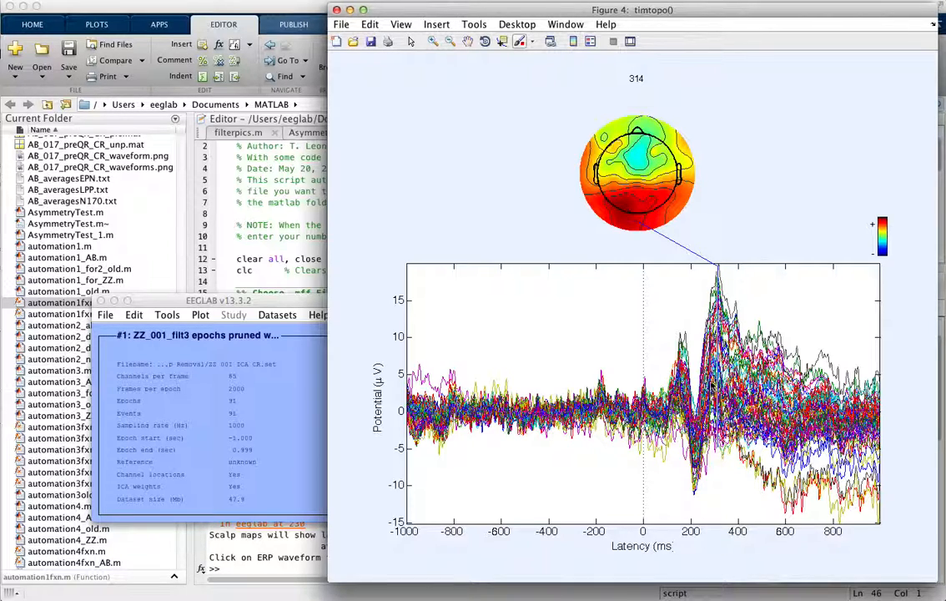
Step: Step the scalp map through latencies 269, 255, 235, 213 and 162 ms
left_click(715, 377)
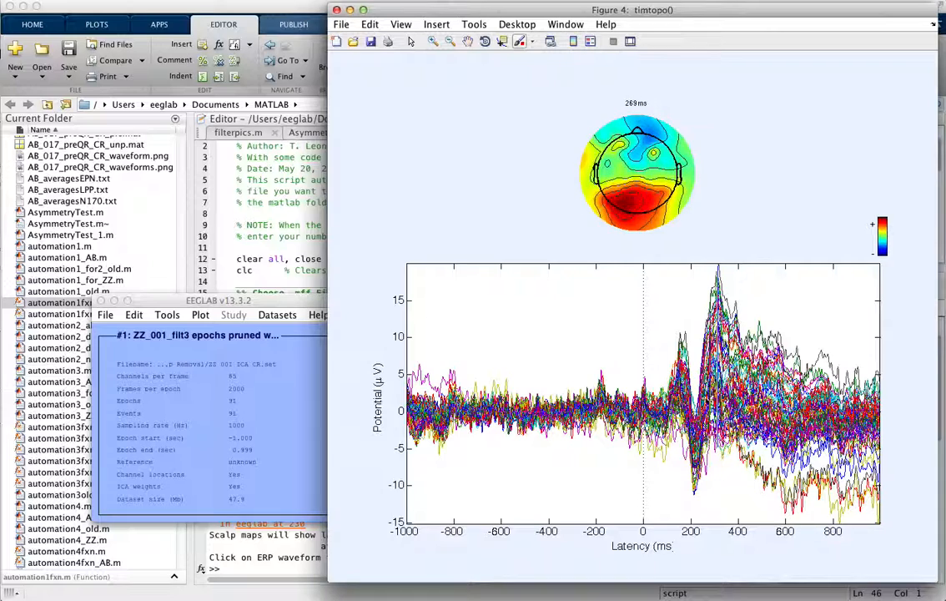
left_click(701, 434)
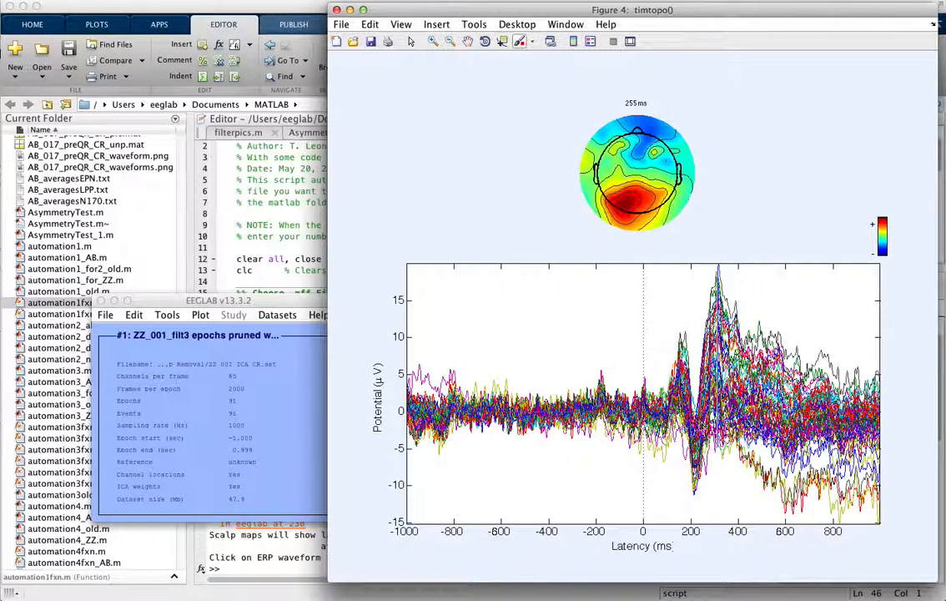
left_click(698, 431)
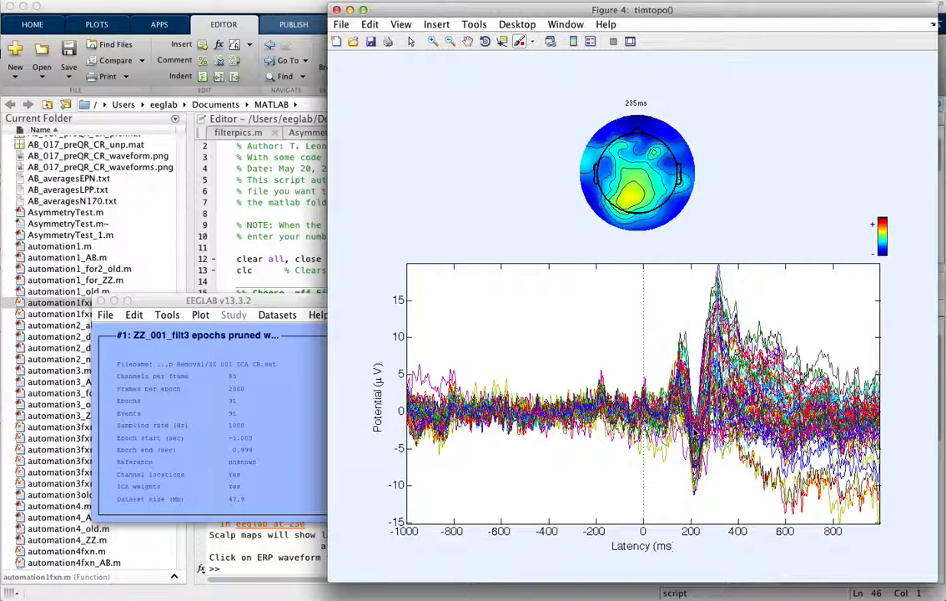
left_click(694, 430)
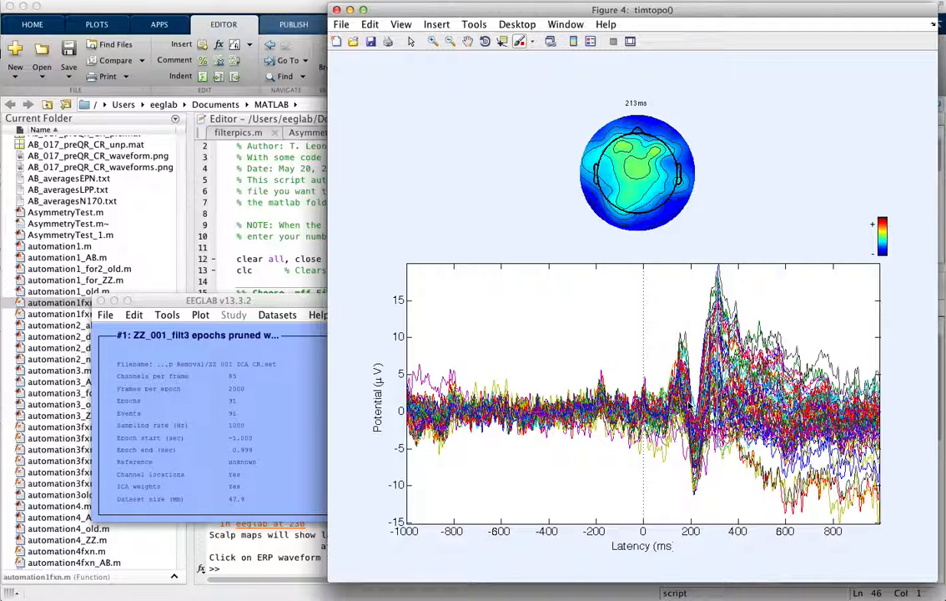
left_click(682, 405)
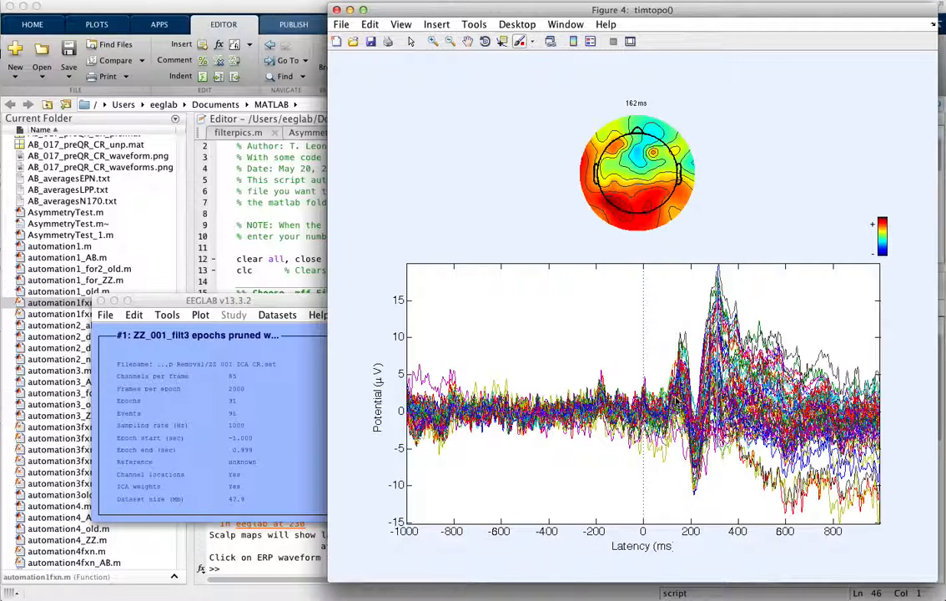
Step: View earlier latencies around 98 and 128 ms, finishing on the 159 ms map
left_click(596, 346)
left_click(588, 354)
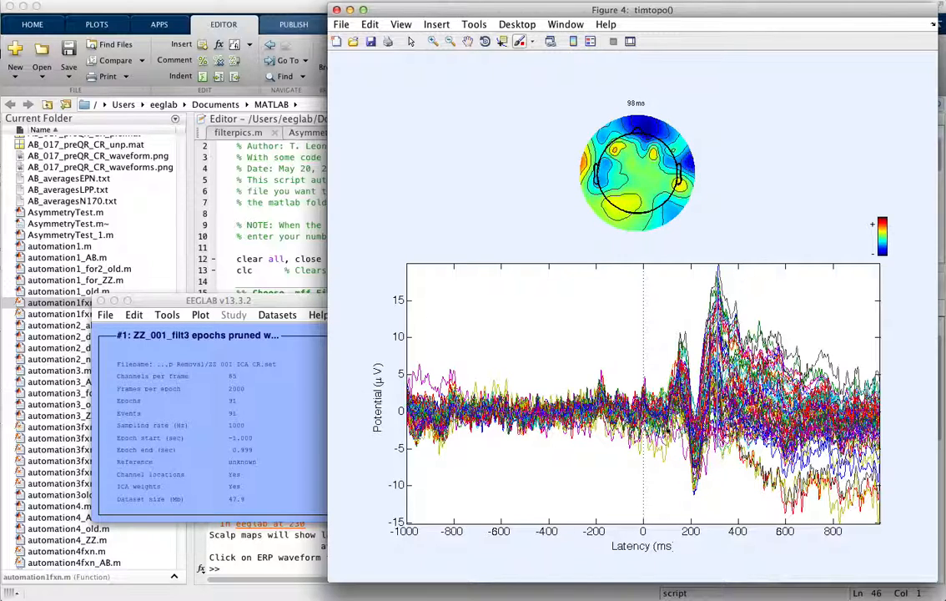
left_click(596, 359)
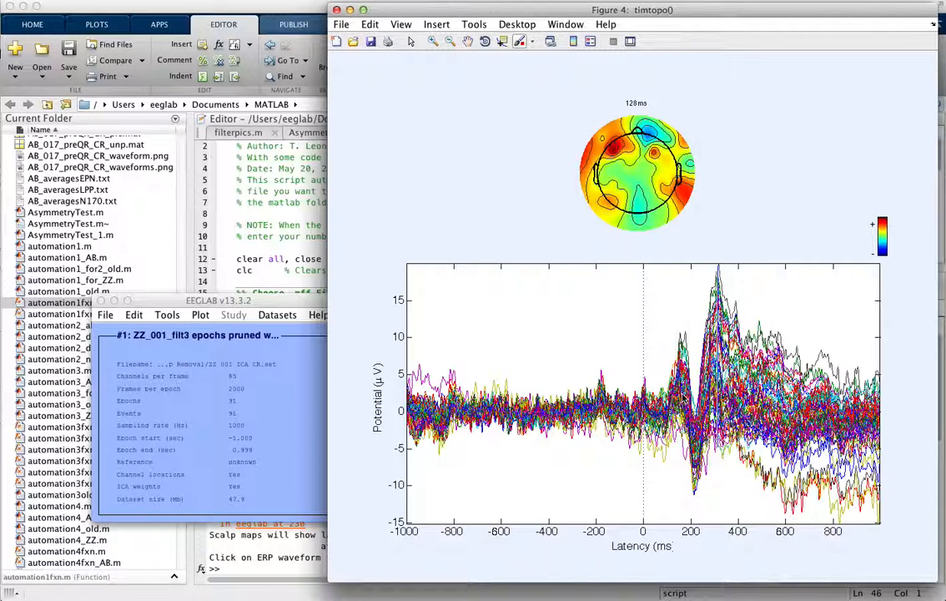
left_click(683, 401)
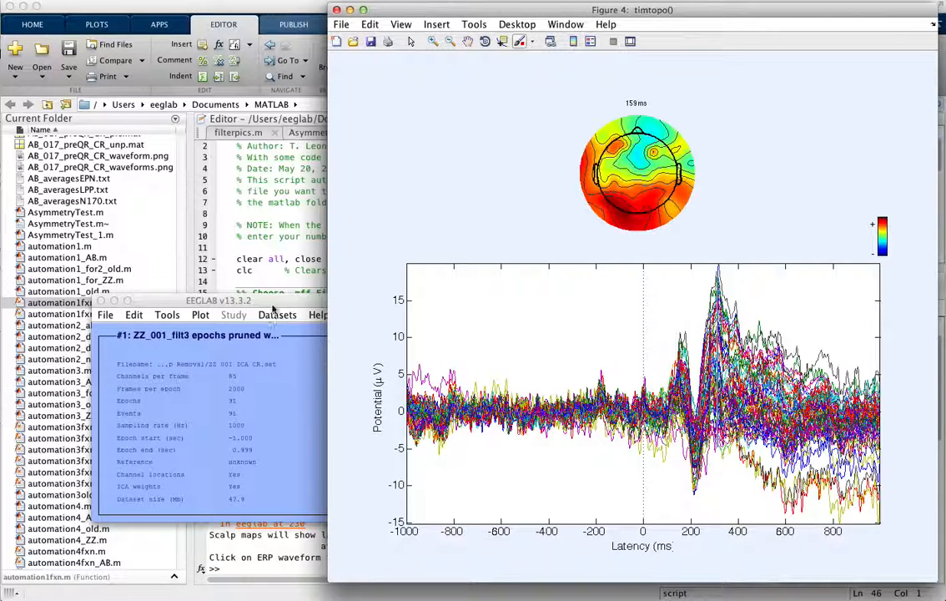
left_click_drag(274, 303, 247, 306)
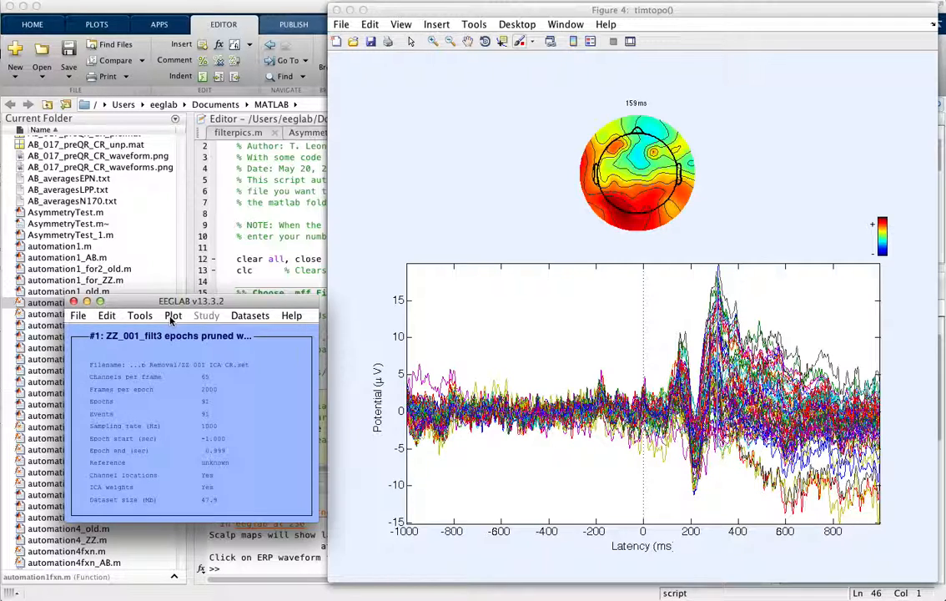
Step: Start Interpolate electrodes and choose to select channels from the data
left_click(140, 315)
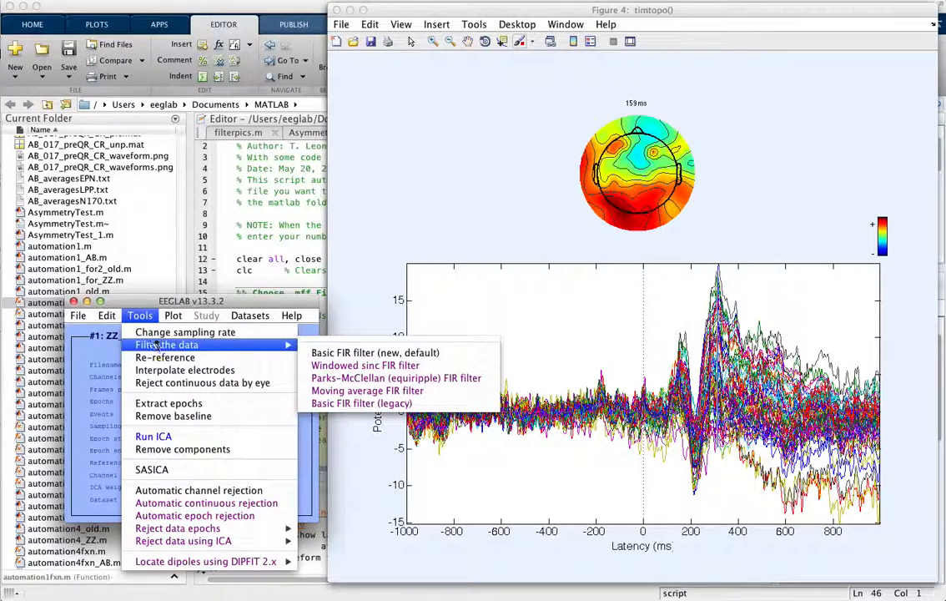
left_click(141, 315)
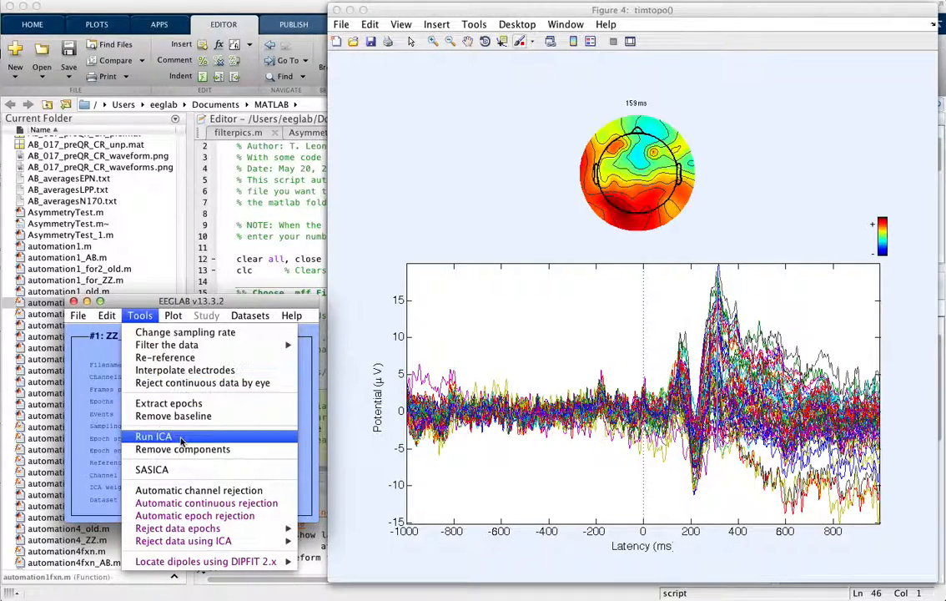
left_click(184, 370)
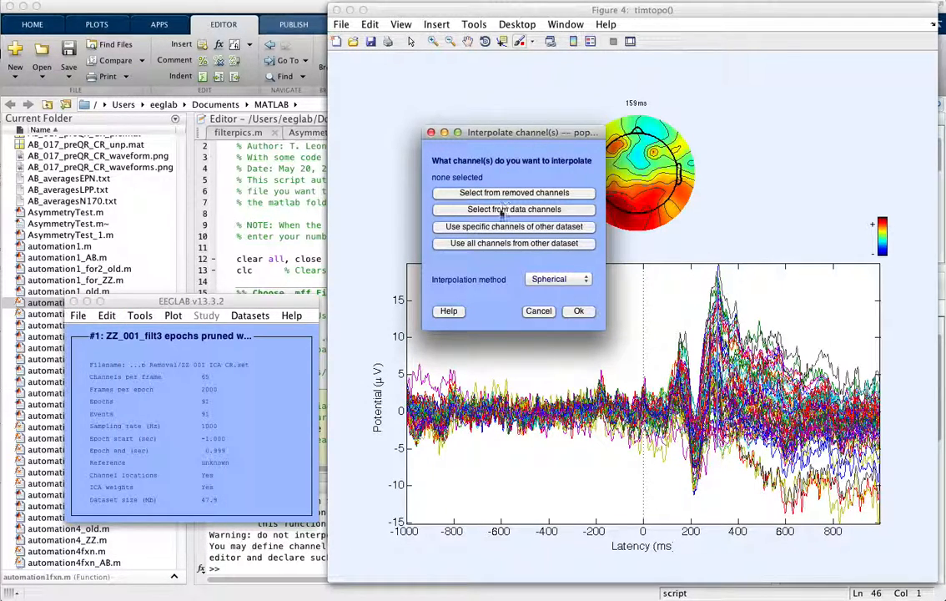
left_click(573, 211)
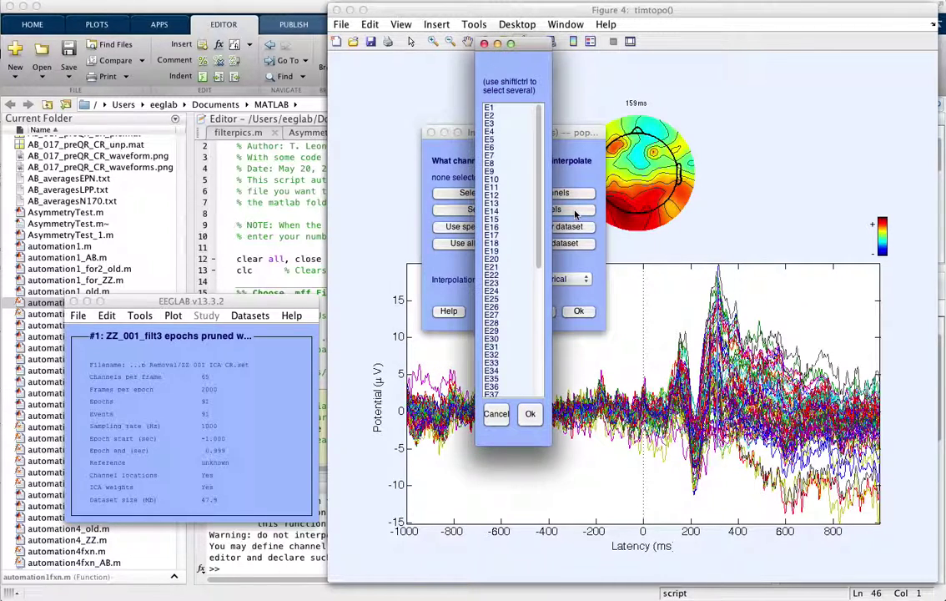
Step: Select electrodes E11 and E60 as the channels to interpolate
left_click(492, 187)
scroll(519, 249, "down", 5)
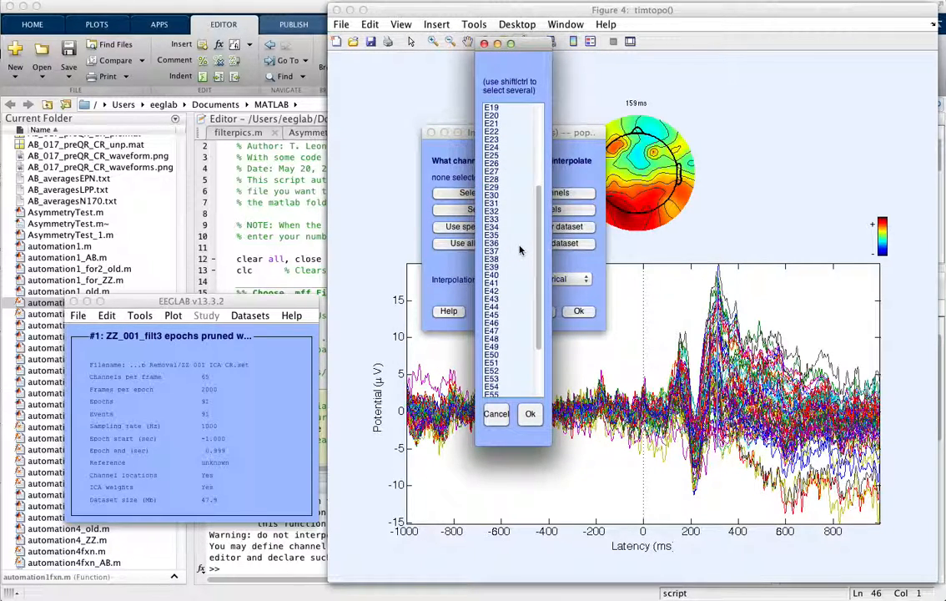
scroll(493, 350, "down", 5)
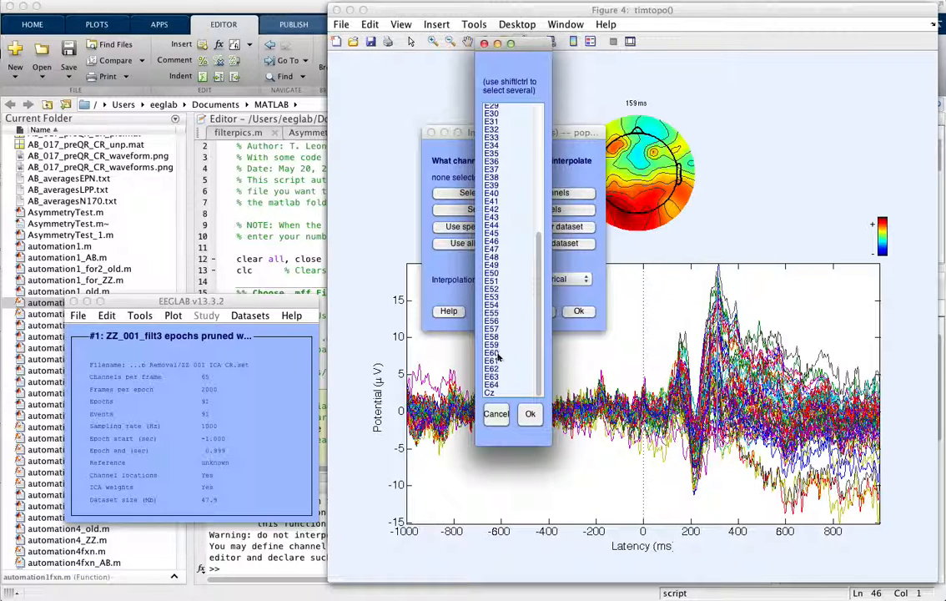
left_click(497, 354)
left_click(530, 414)
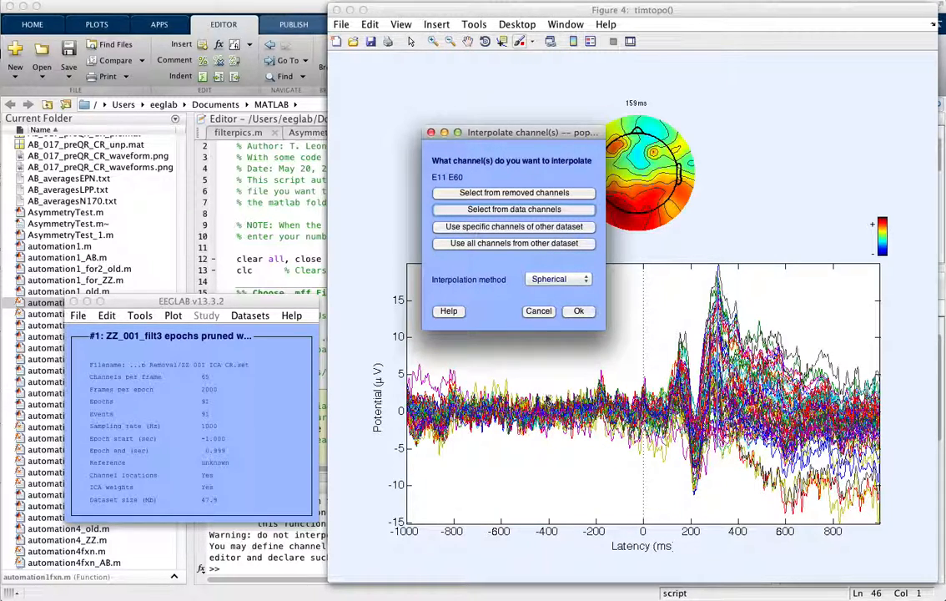
Step: Run the interpolation and store the result as new dataset 'ZZ_001_Channels Removed'
left_click(578, 310)
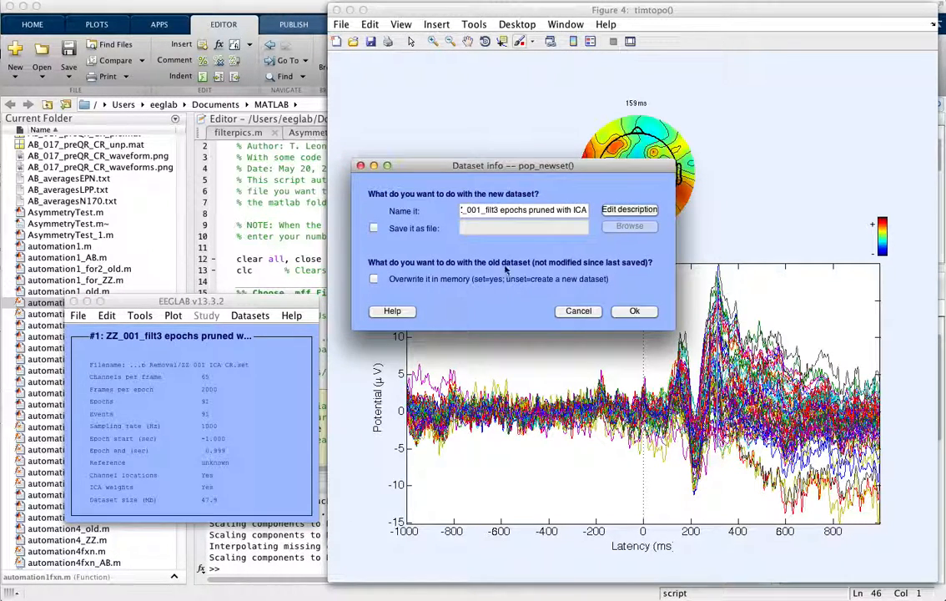
mouse_move(482, 209)
left_mouse_down()
mouse_move(582, 211)
mouse_move(487, 209)
left_mouse_up()
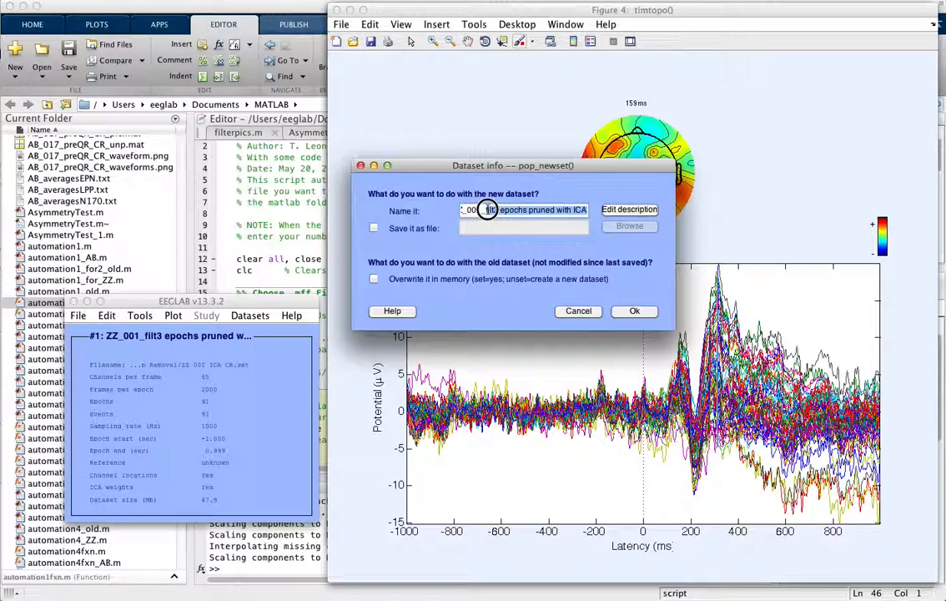
type("ICA")
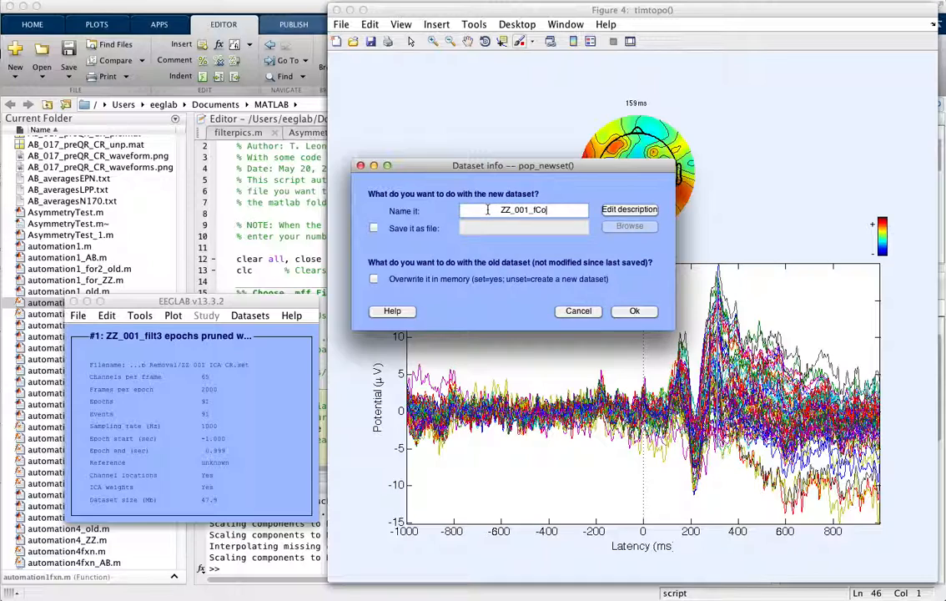
key("BackSpace")
key("BackSpace")
key("BackSpace")
type("C")
type("hannels ")
type("Rest")
key("BackSpace")
key("BackSpace")
type("moved")
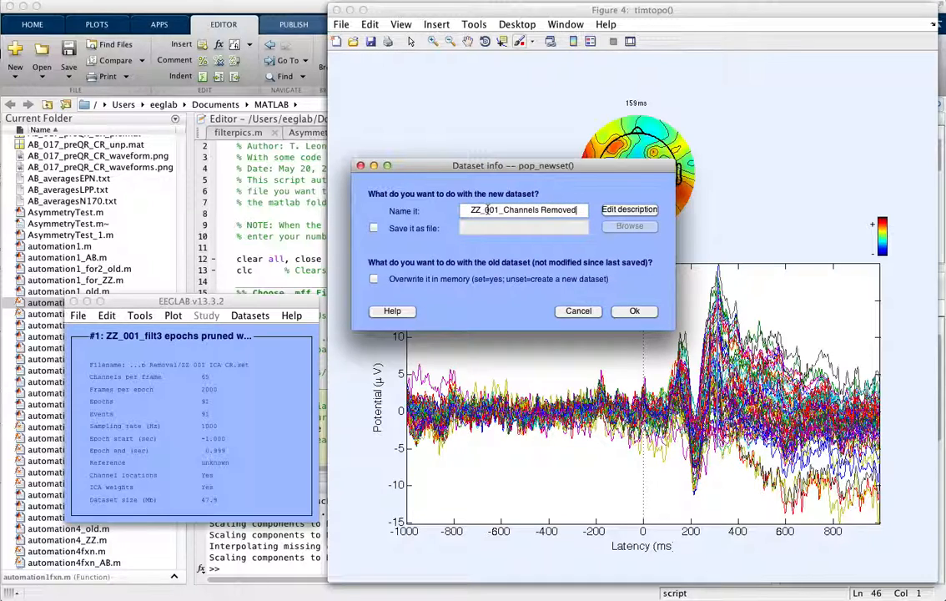
left_click(634, 310)
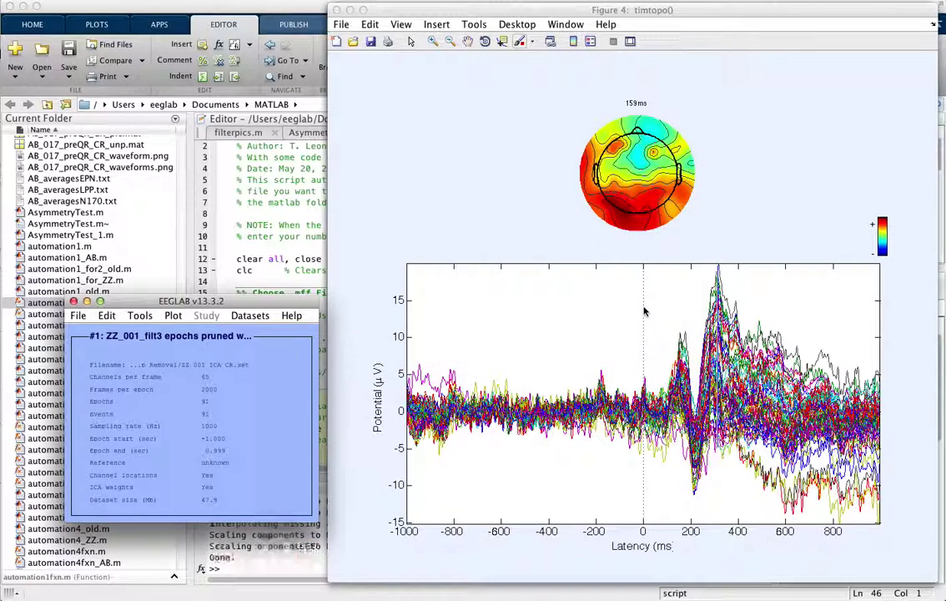
Step: Draw the channel ERPs with scalp maps for the interpolated dataset as Figure 5
left_click(173, 315)
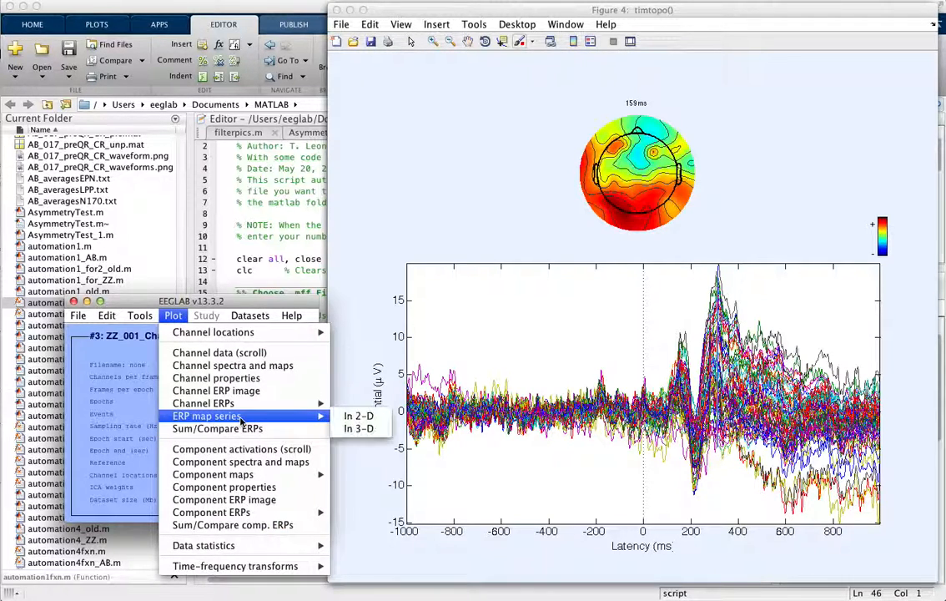
mouse_move(204, 403)
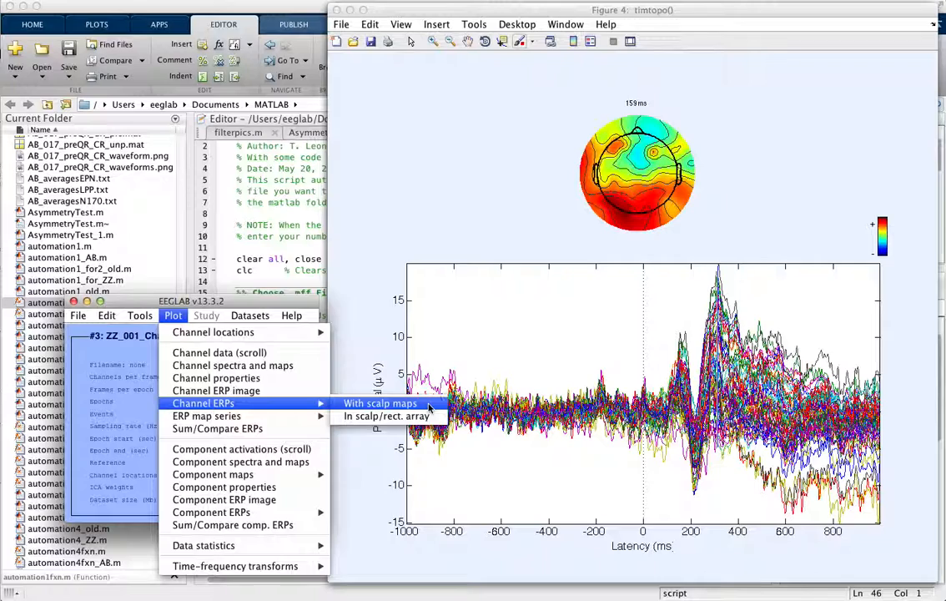
left_click(392, 403)
left_click(627, 312)
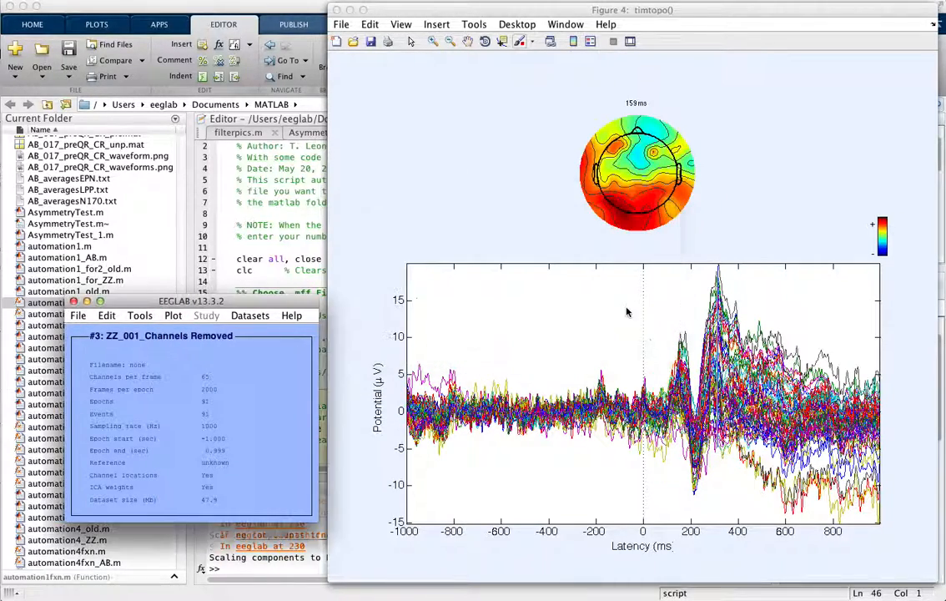